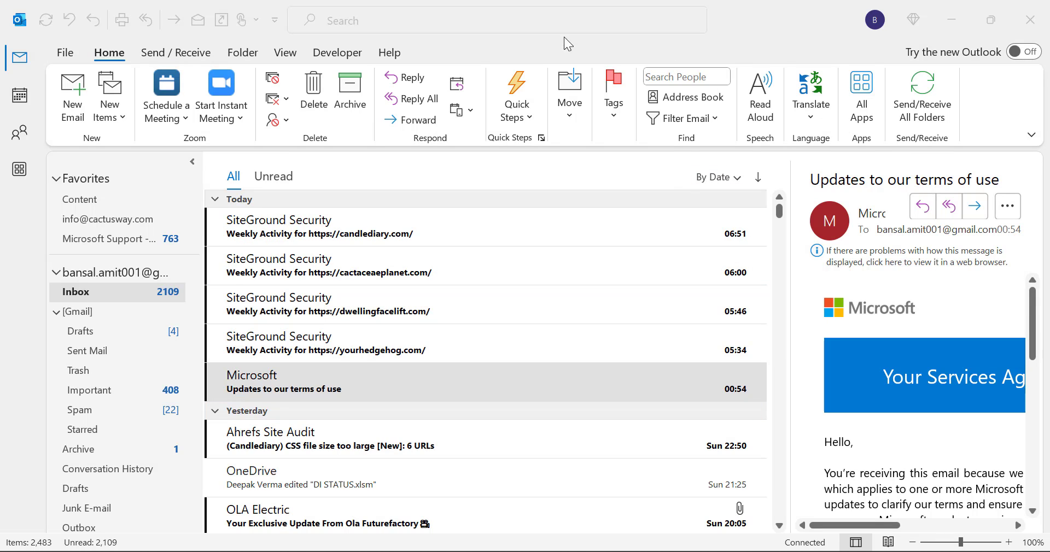
# - Show the Mail page of Outlook Options via File > Options
pyautogui.click(577, 41)
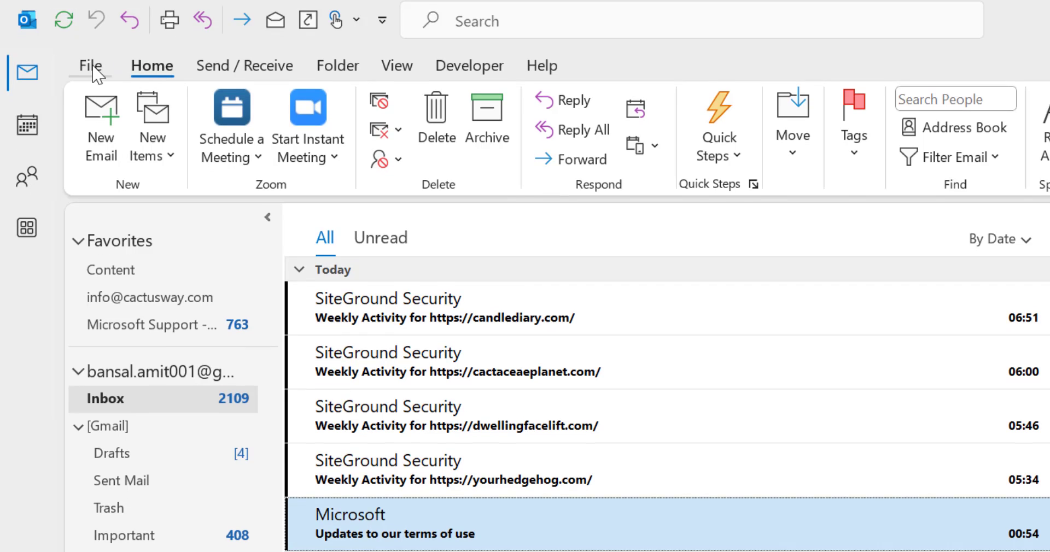
pyautogui.click(91, 75)
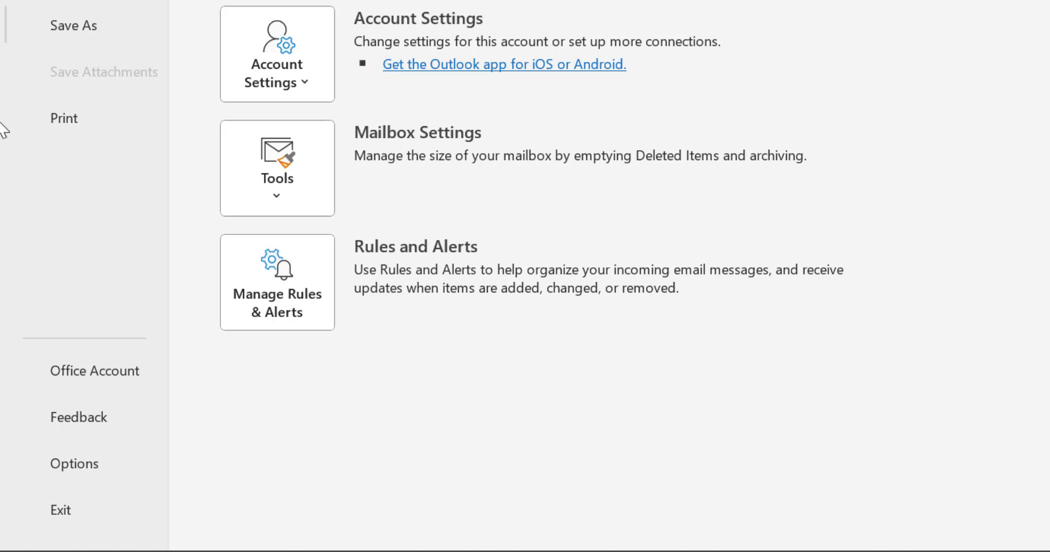
pyautogui.click(56, 470)
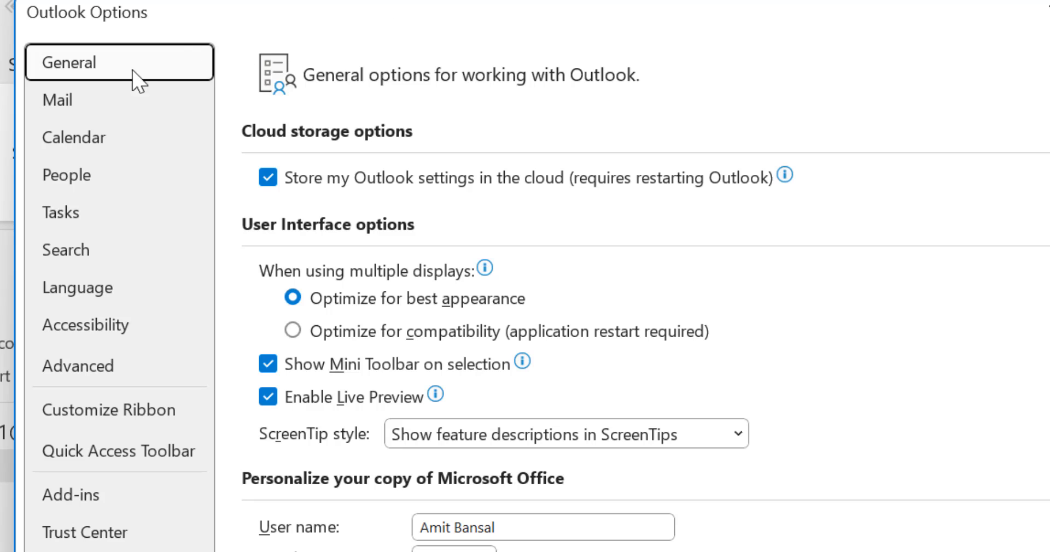
pyautogui.click(71, 101)
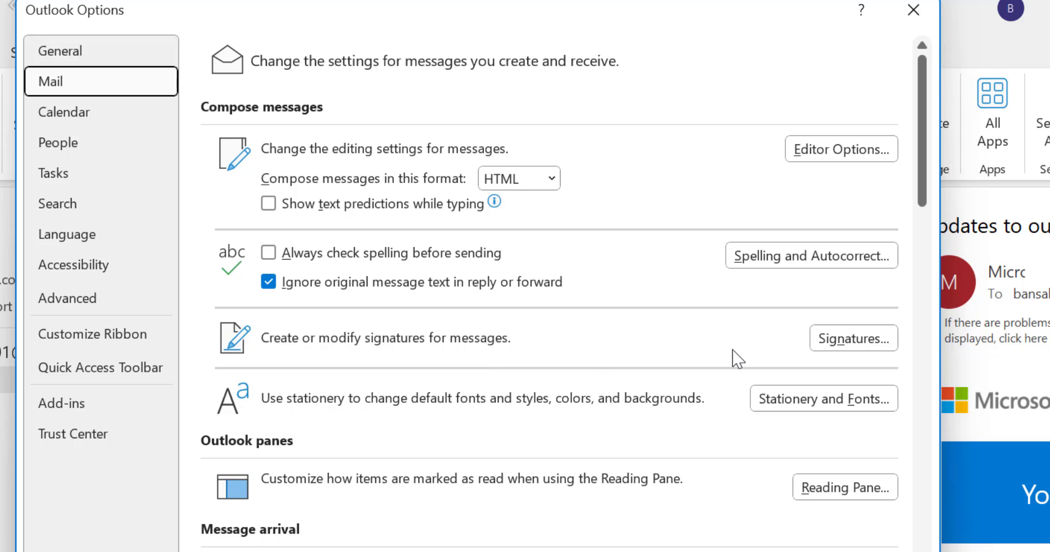
pyautogui.click(856, 342)
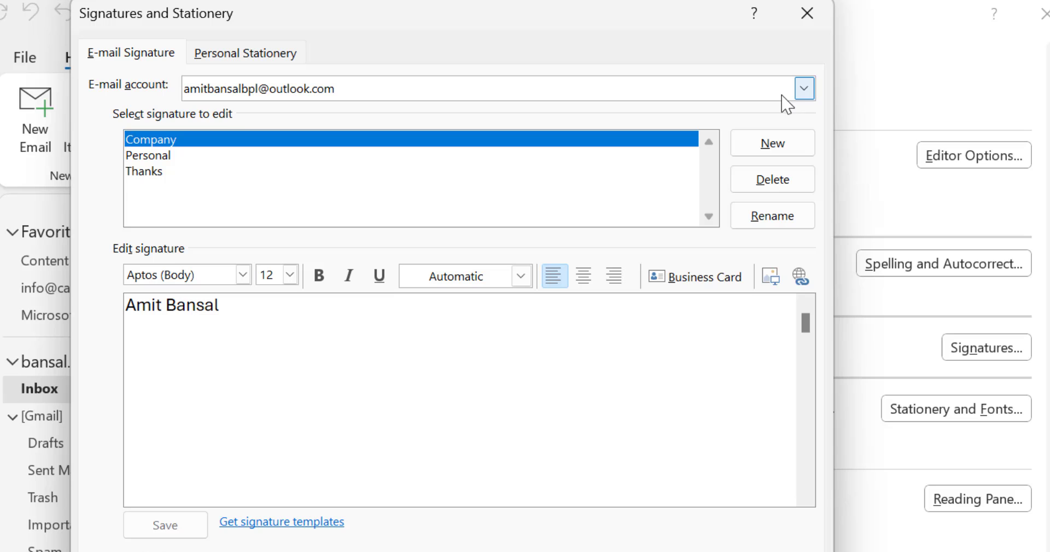
pyautogui.click(804, 88)
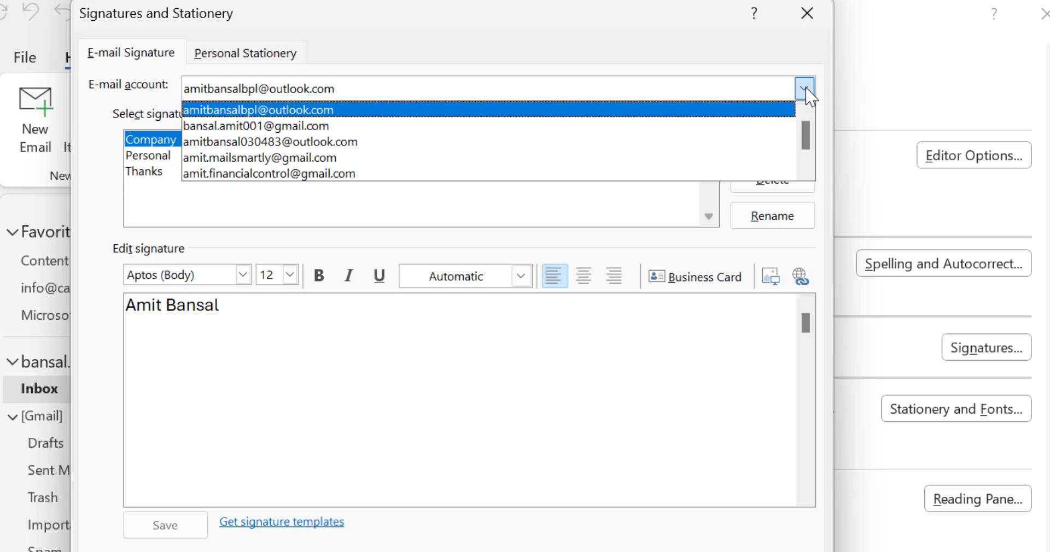
pyautogui.click(291, 126)
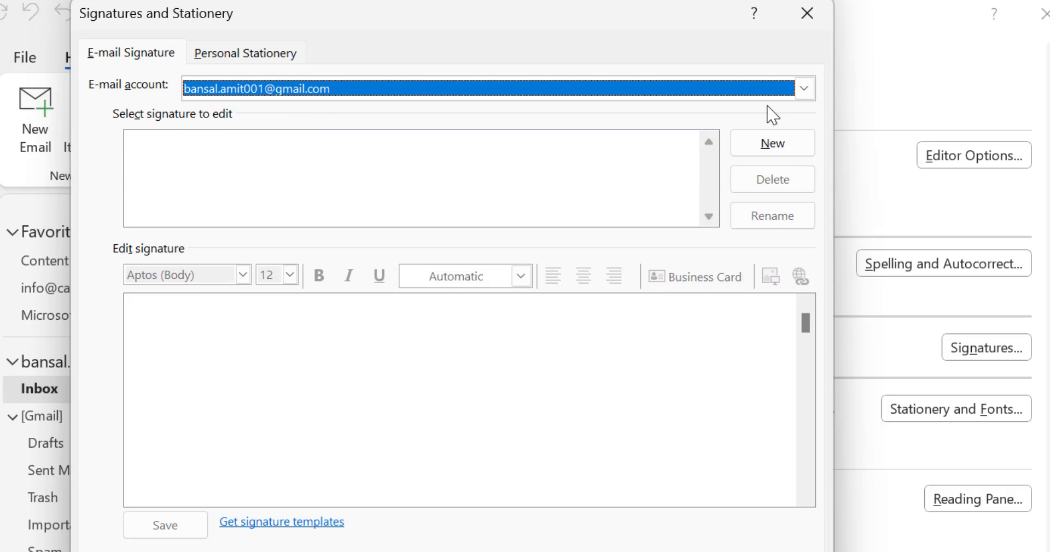
pyautogui.click(804, 88)
pyautogui.click(442, 130)
pyautogui.click(377, 89)
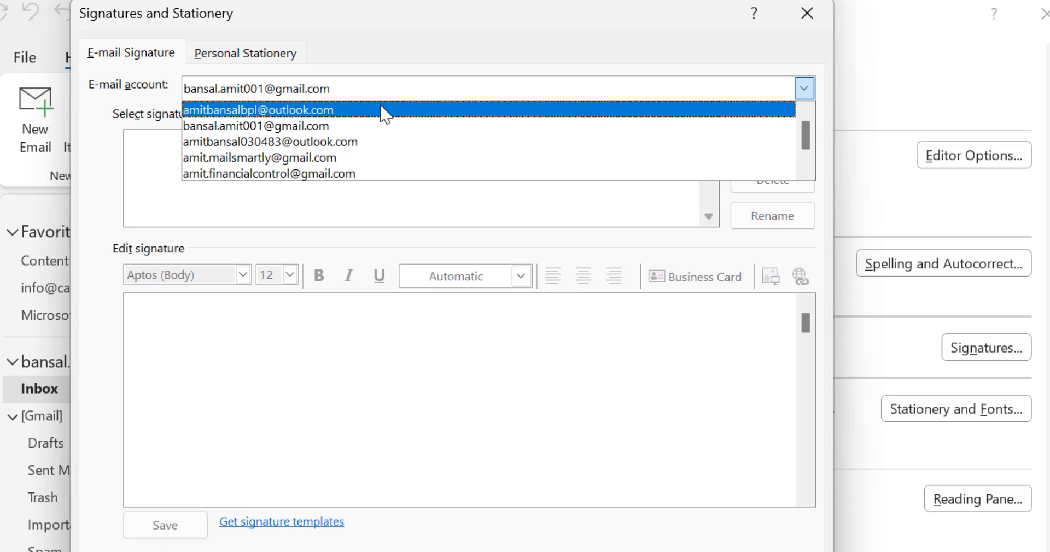
pyautogui.click(382, 111)
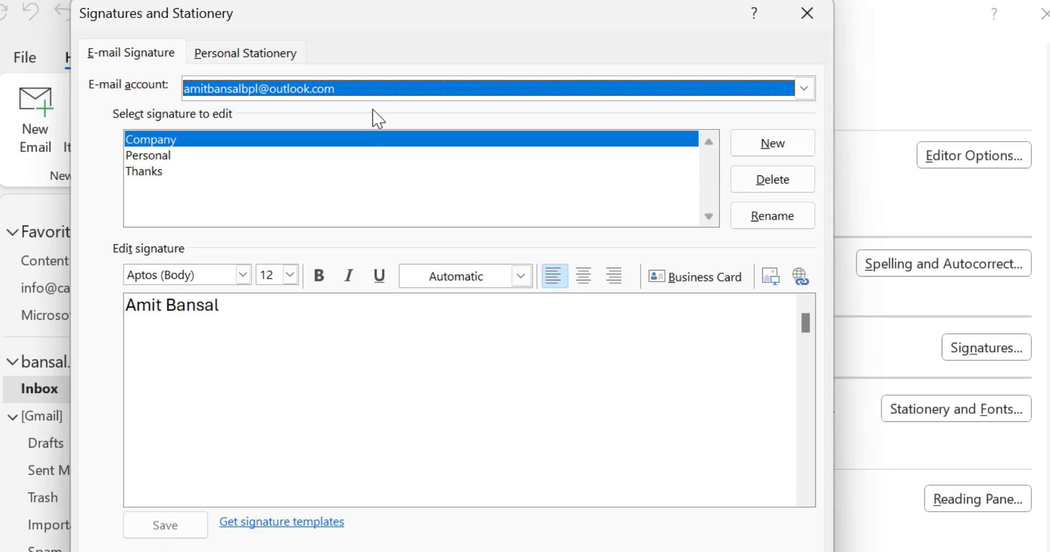
# - Select the Personal signature and review its six lines, from Thanks and Regards to India
pyautogui.click(169, 141)
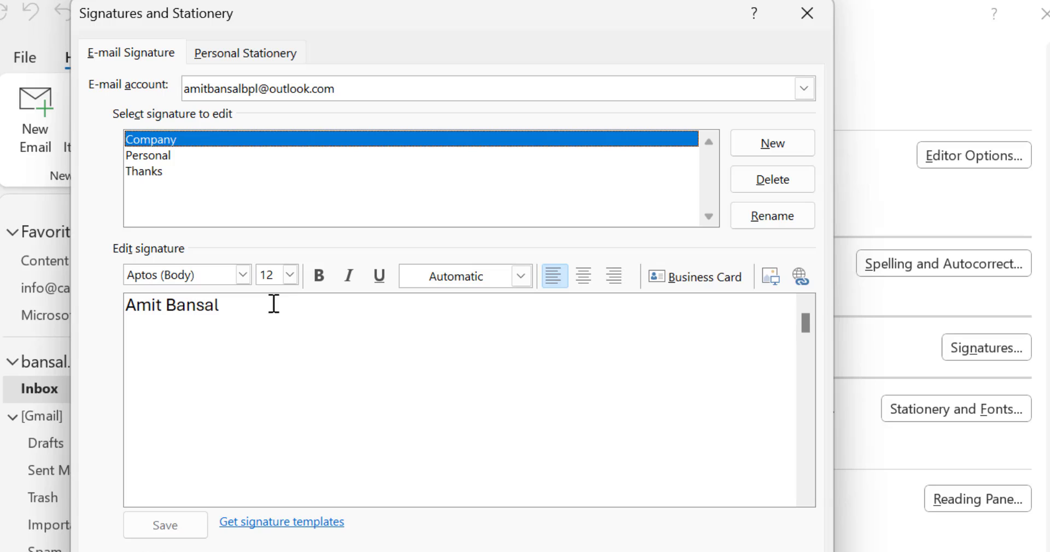
pyautogui.click(160, 157)
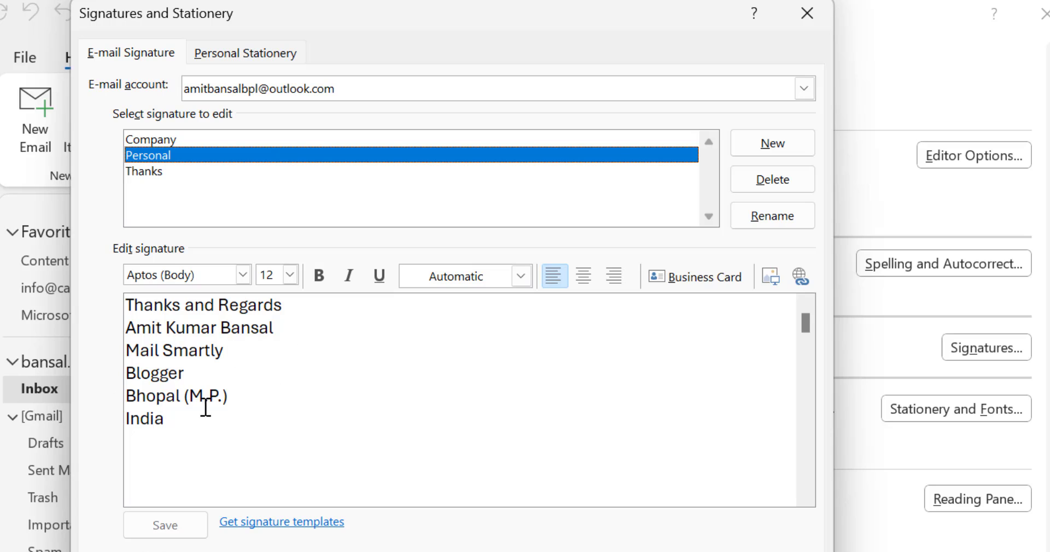
pyautogui.click(158, 173)
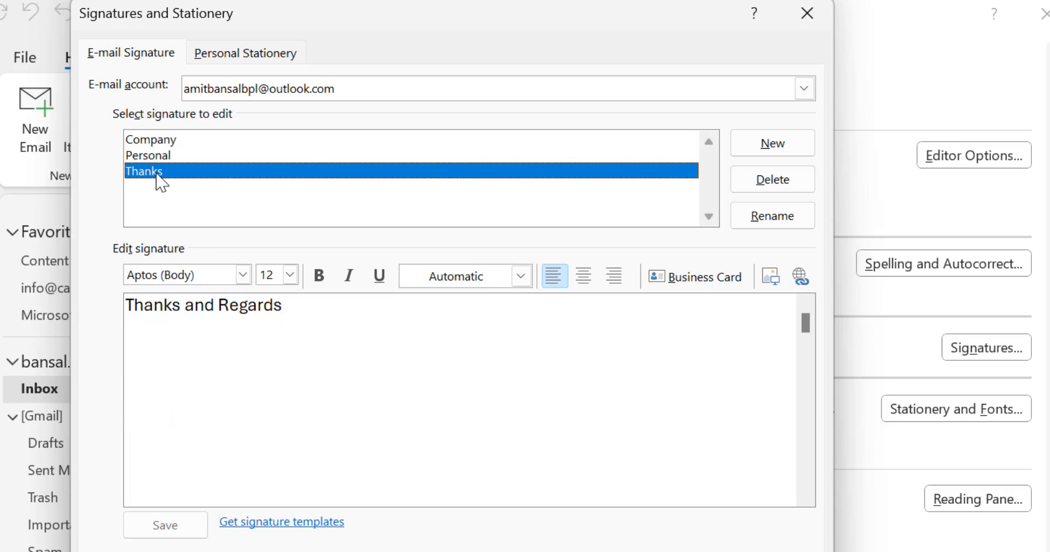
pyautogui.click(538, 422)
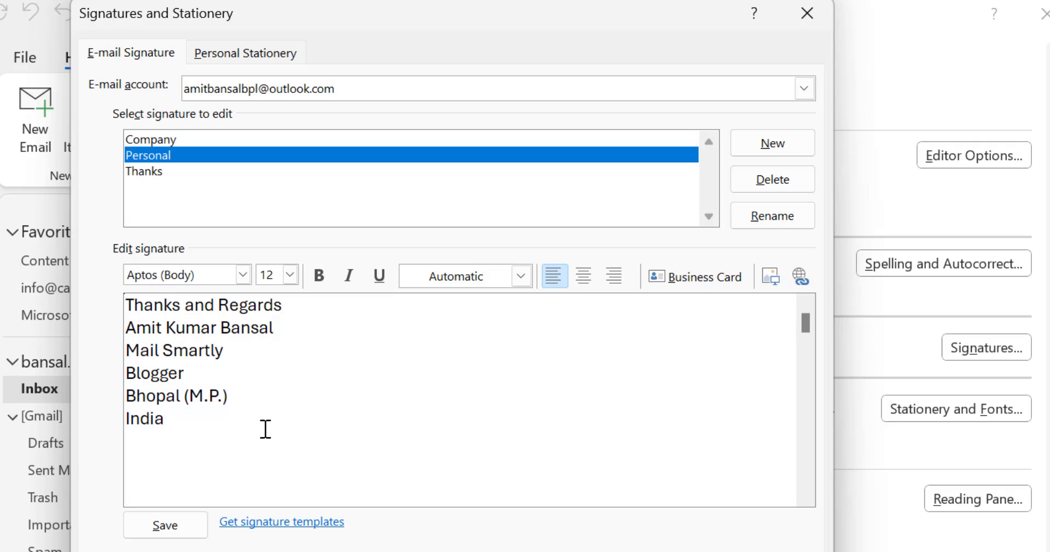
pyautogui.click(243, 275)
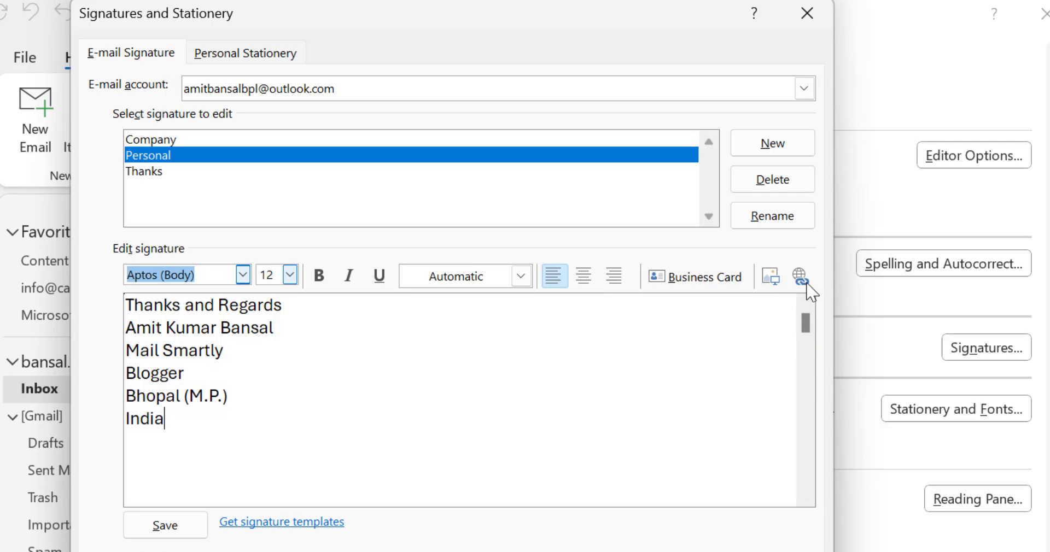
pyautogui.moveTo(245, 350); pyautogui.dragTo(128, 350)
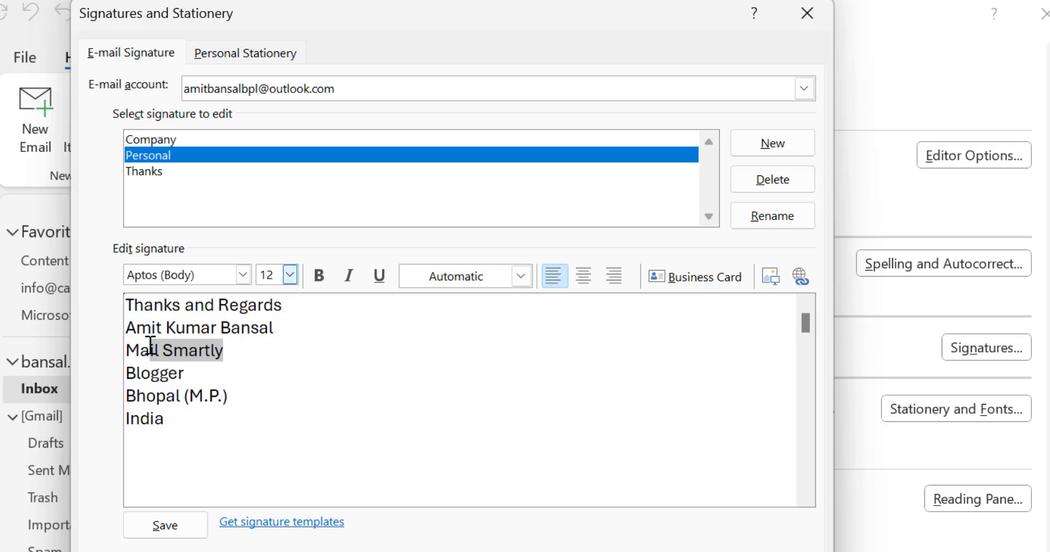
pyautogui.click(472, 426)
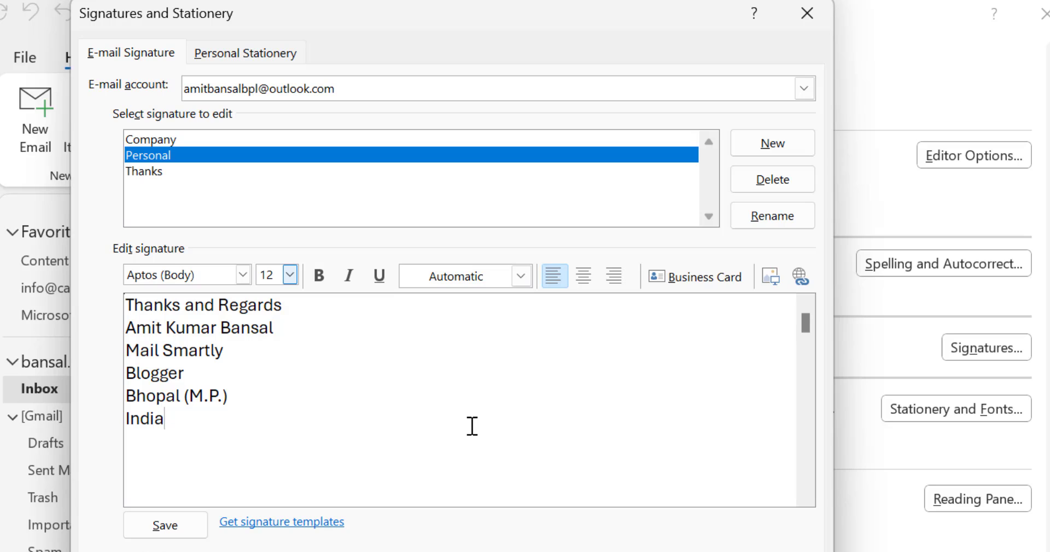
# - Add a new line after India and close the Signatures and Stationery dialog
pyautogui.press('Return')
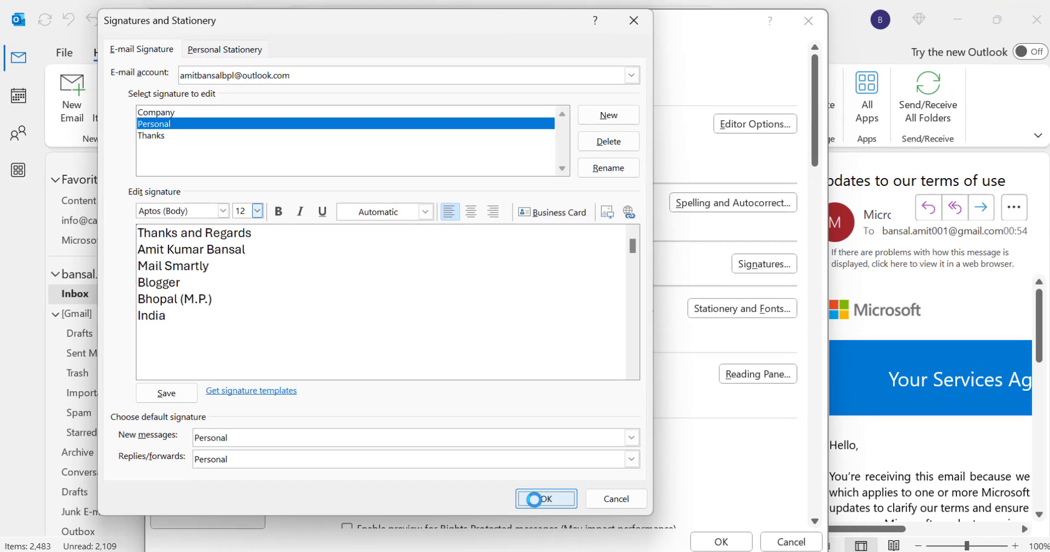
pyautogui.click(536, 497)
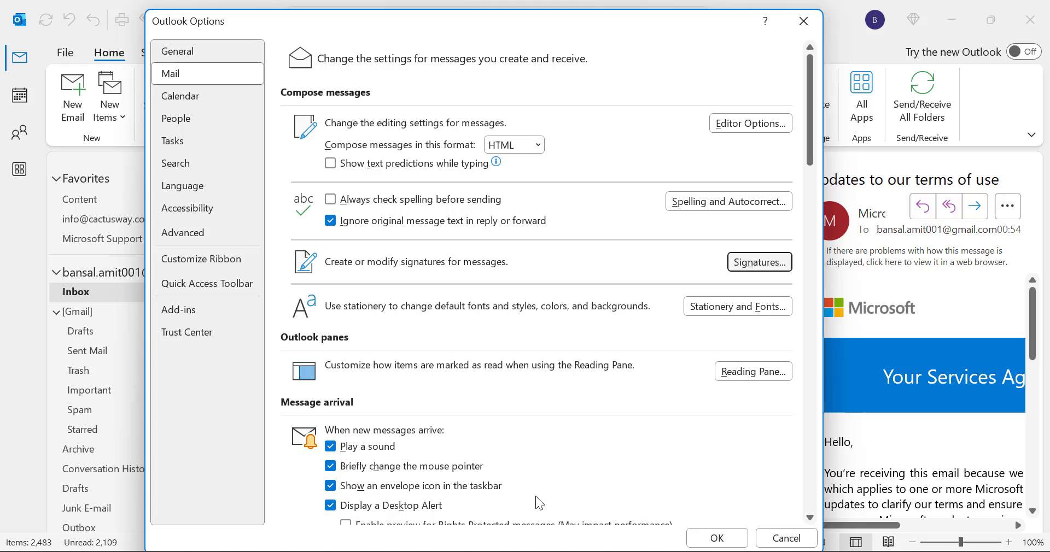
# - Close Outlook Options and switch to the Outlook web inbox in Chrome
pyautogui.click(781, 541)
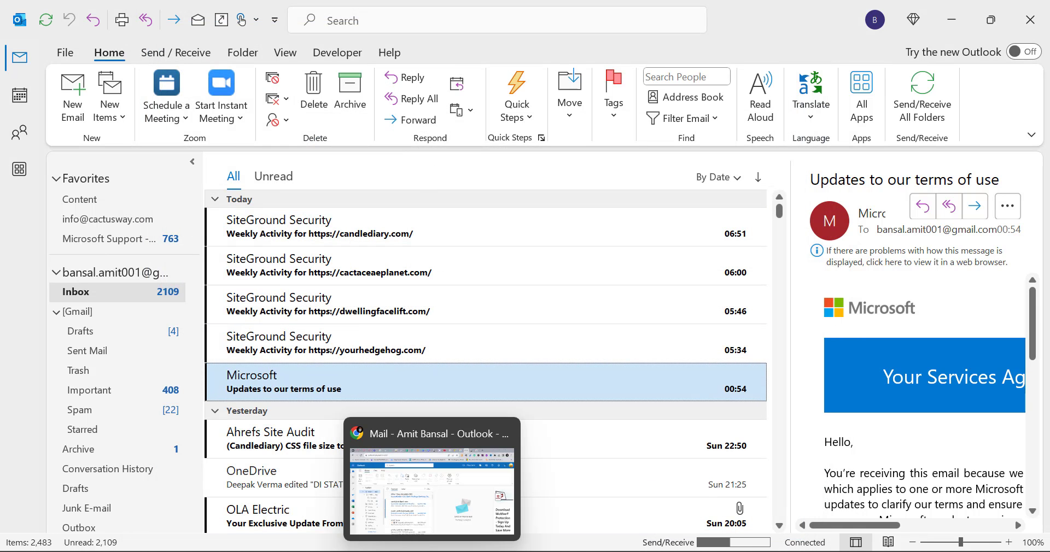
pyautogui.click(432, 481)
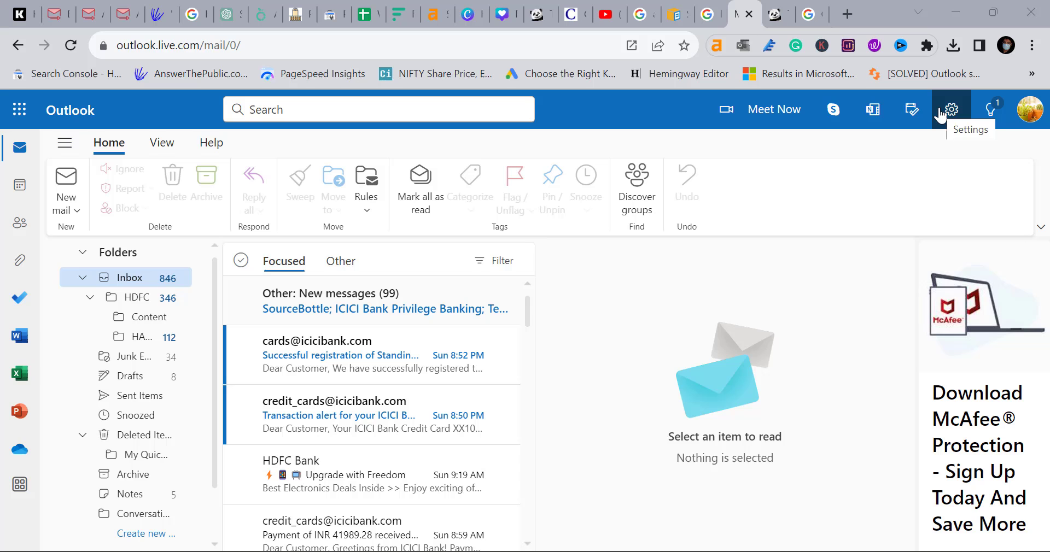
# - Reach Mail > Compose and reply in Outlook web settings
pyautogui.click(940, 115)
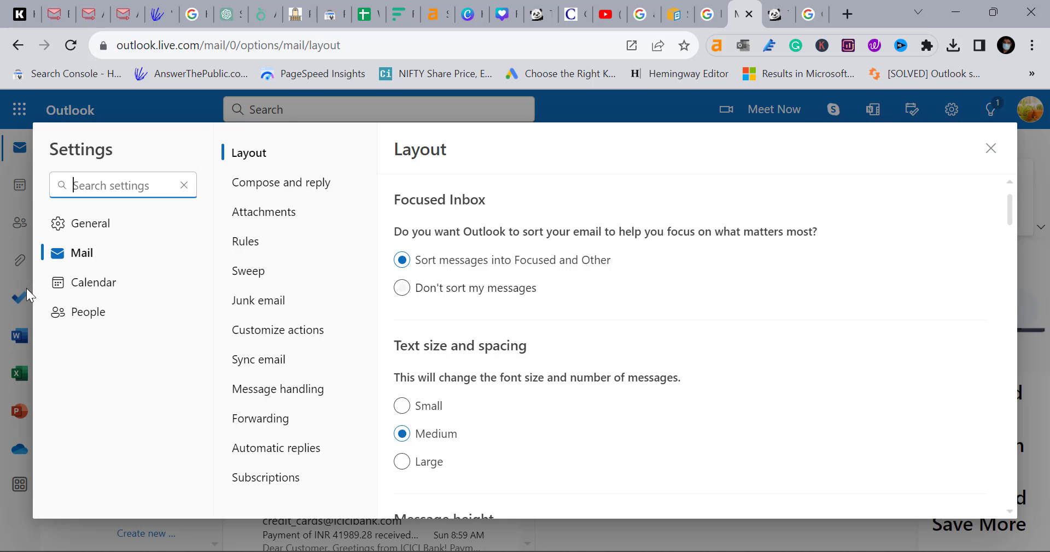
pyautogui.click(85, 255)
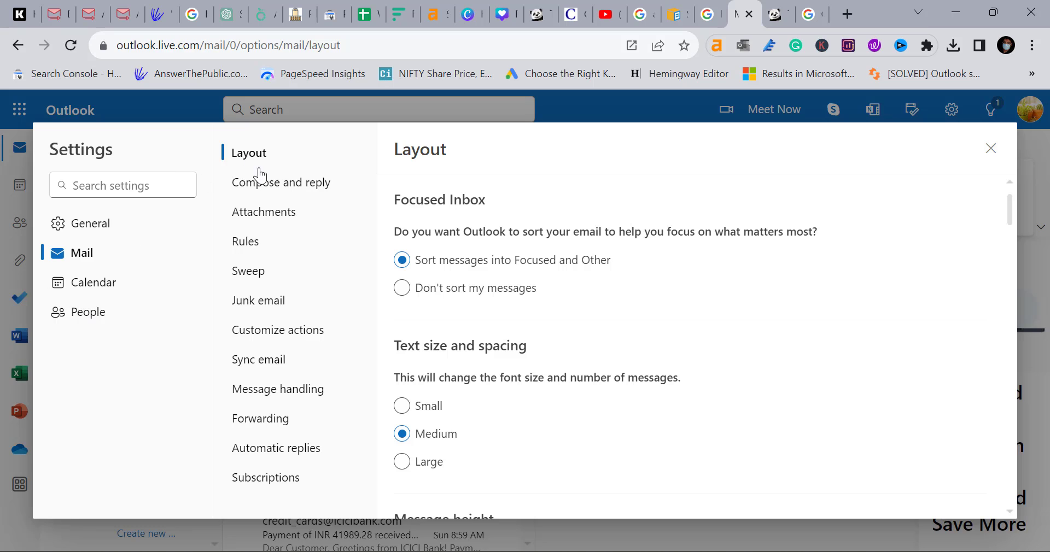
pyautogui.click(264, 195)
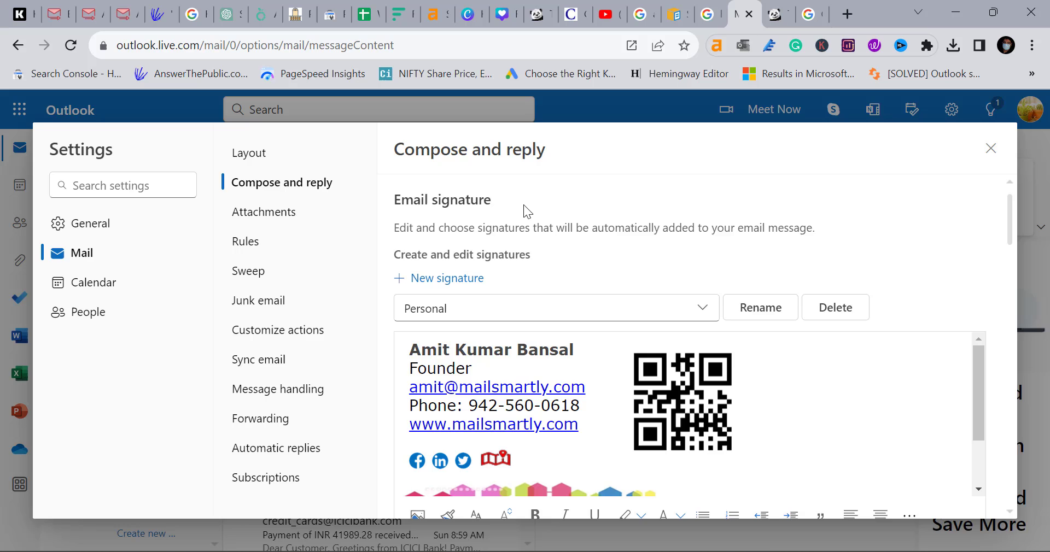
# - Scroll through the Personal signature's contact details and images in the editor
pyautogui.scroll(-6, 869, 314)
pyautogui.scroll(5, 888, 302)
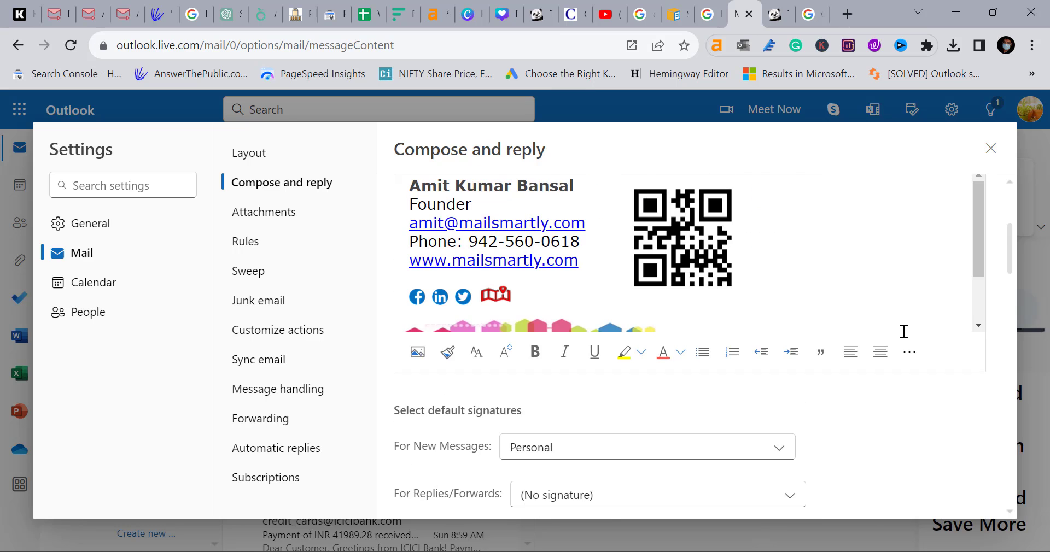
pyautogui.scroll(1, 882, 335)
pyautogui.scroll(1, 899, 335)
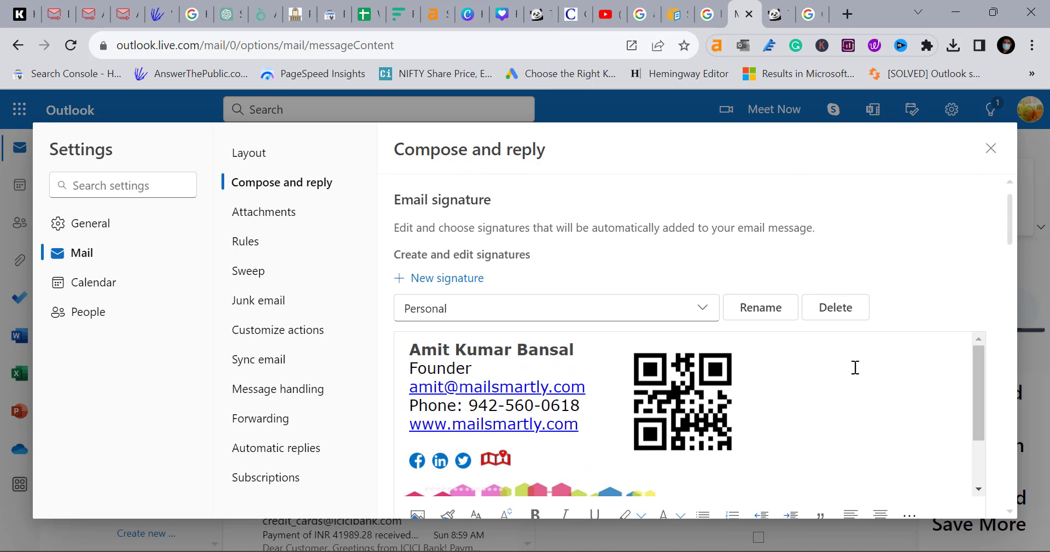
pyautogui.scroll(-1, 892, 280)
pyautogui.scroll(-1, 890, 275)
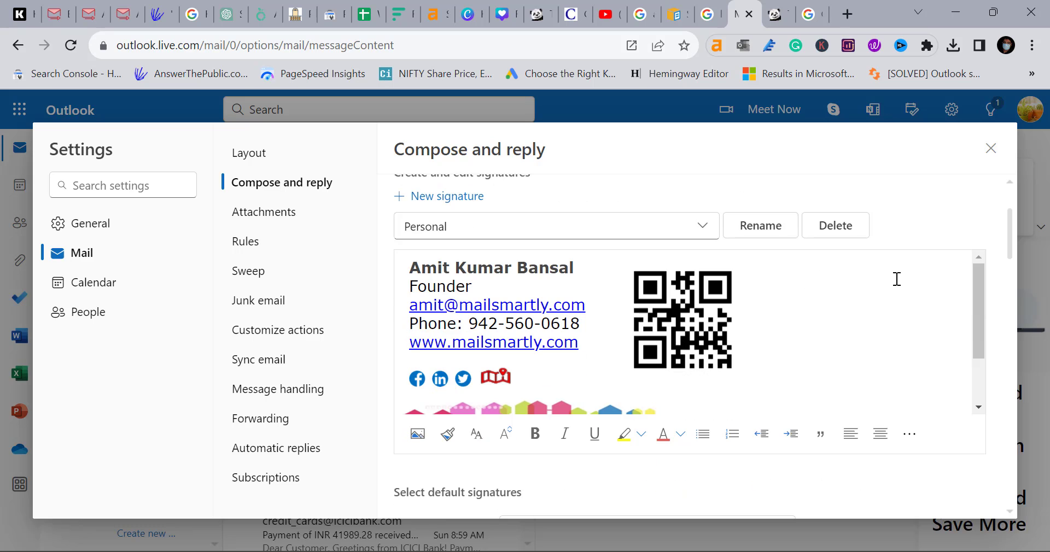
pyautogui.scroll(1, 842, 349)
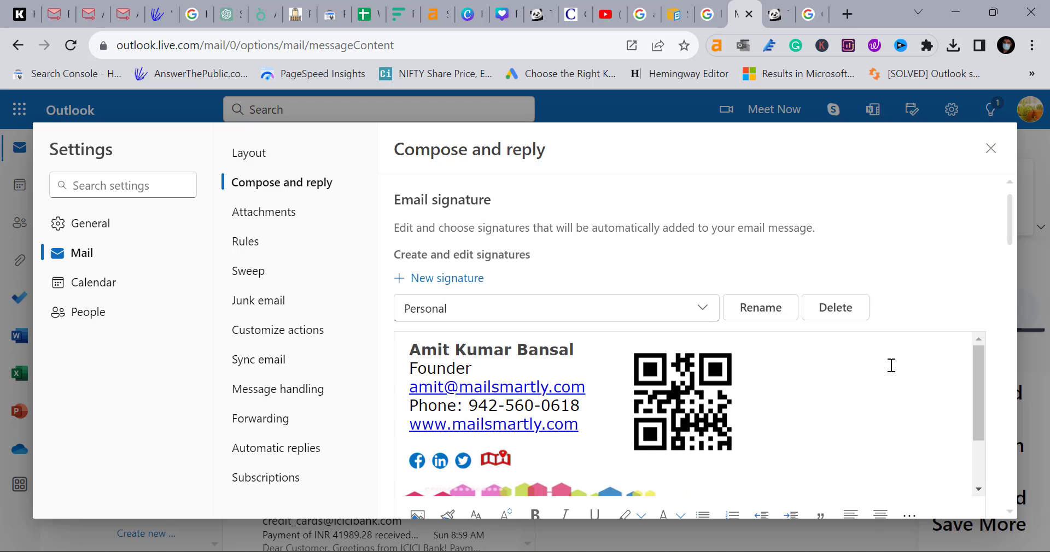
pyautogui.scroll(-1, 891, 366)
pyautogui.scroll(-1, 888, 382)
pyautogui.scroll(2, 709, 411)
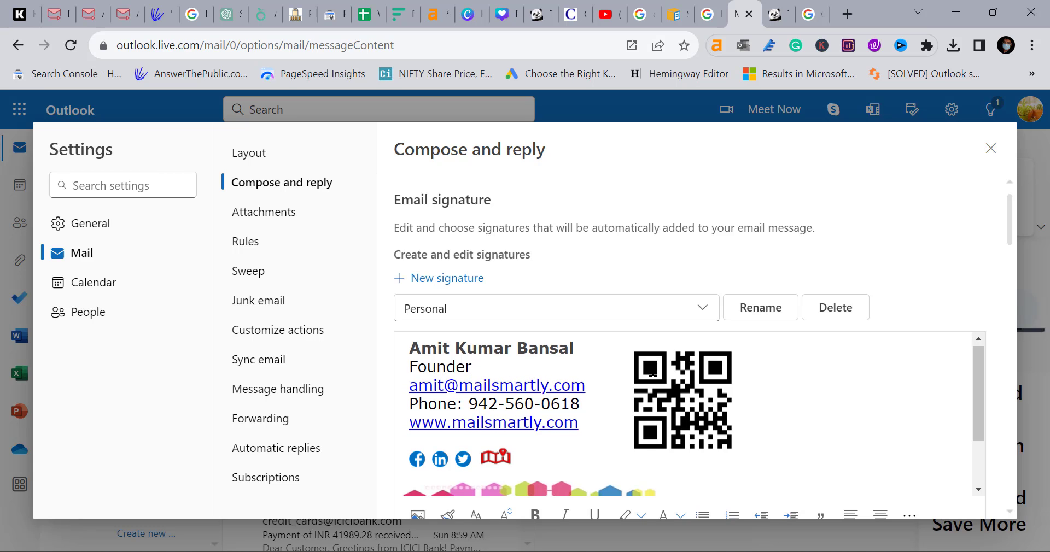
pyautogui.scroll(-3, 556, 383)
pyautogui.scroll(-2, 492, 416)
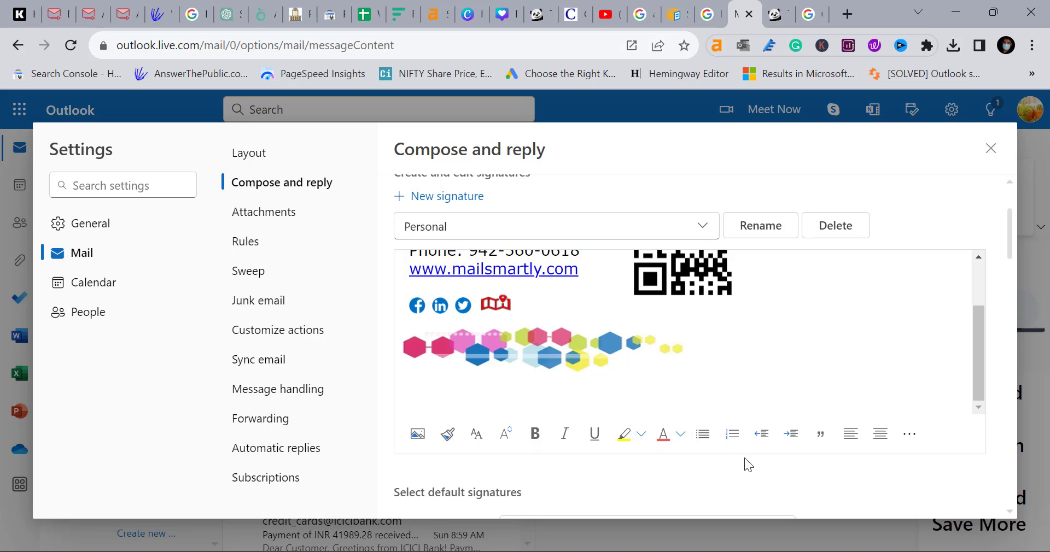
# - Save the Personal signature in the web editor and close Settings
pyautogui.click(909, 433)
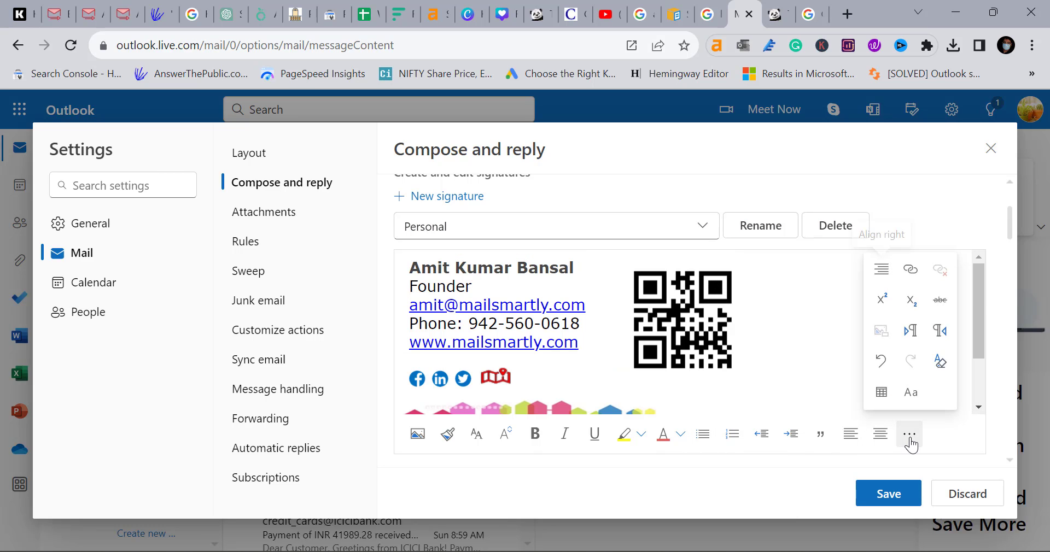
pyautogui.click(813, 349)
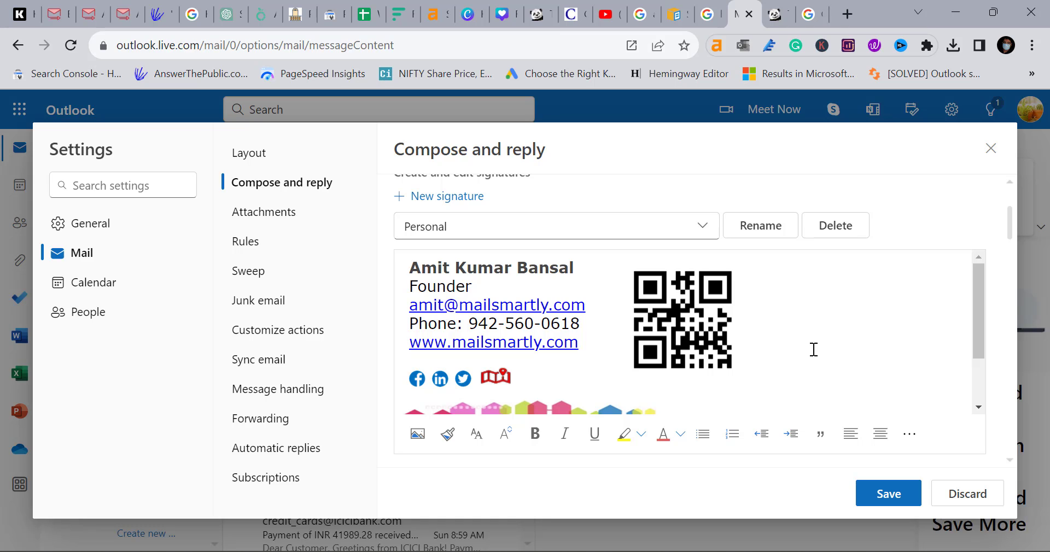
pyautogui.click(891, 498)
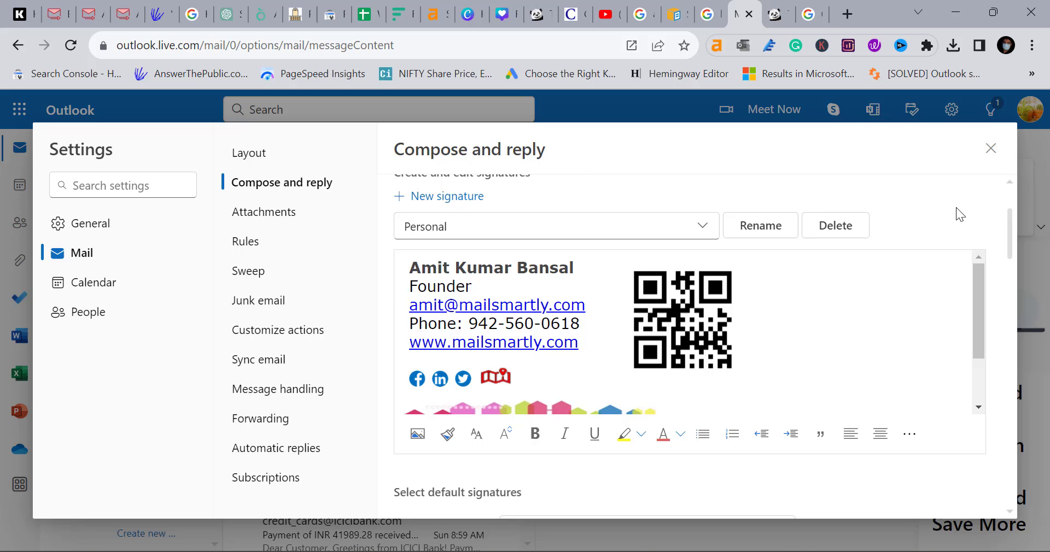
pyautogui.click(991, 148)
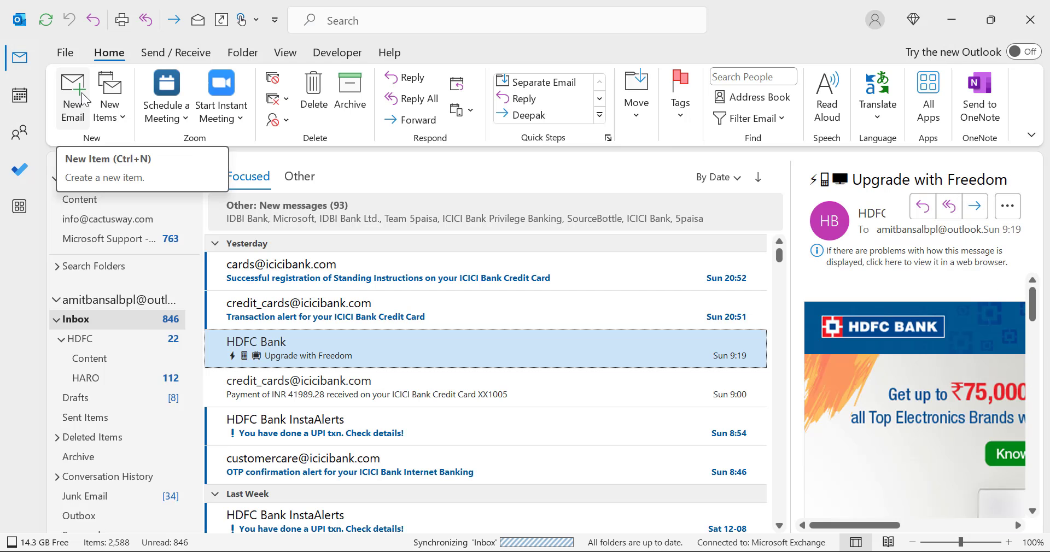
# - Start a new email, then select and deselect its Thanks and Regards signature
pyautogui.click(80, 93)
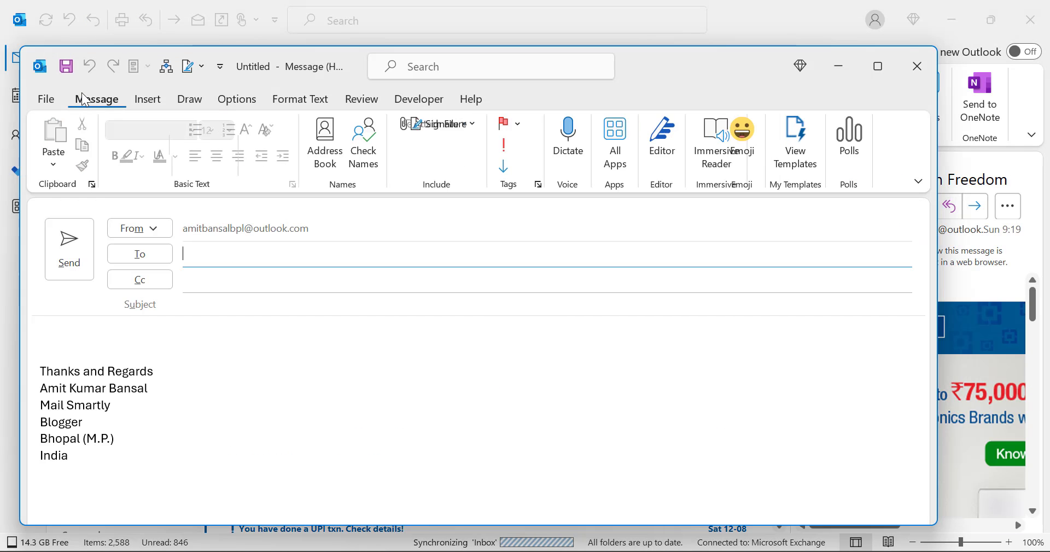
pyautogui.moveTo(83, 458); pyautogui.dragTo(42, 322)
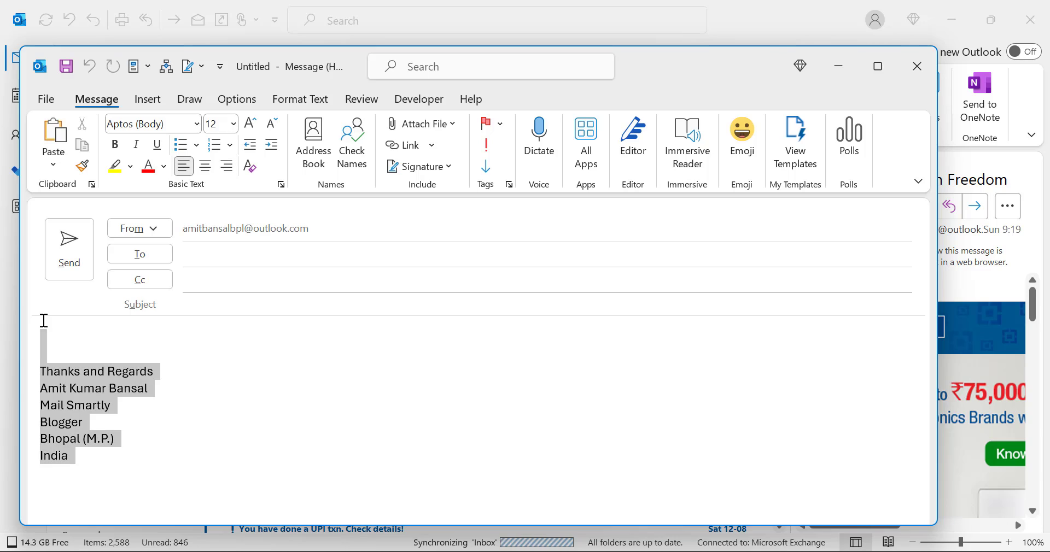
pyautogui.click(306, 403)
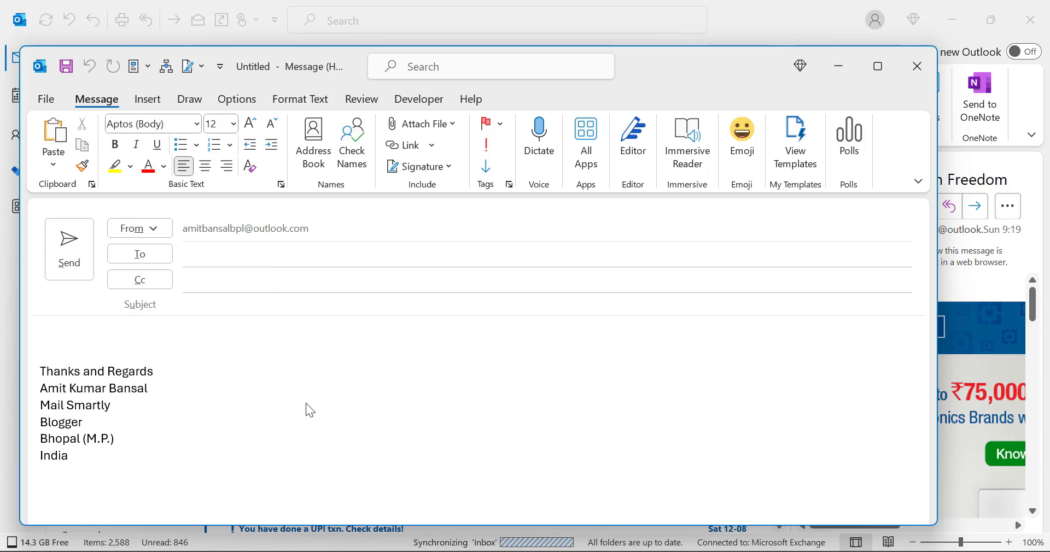